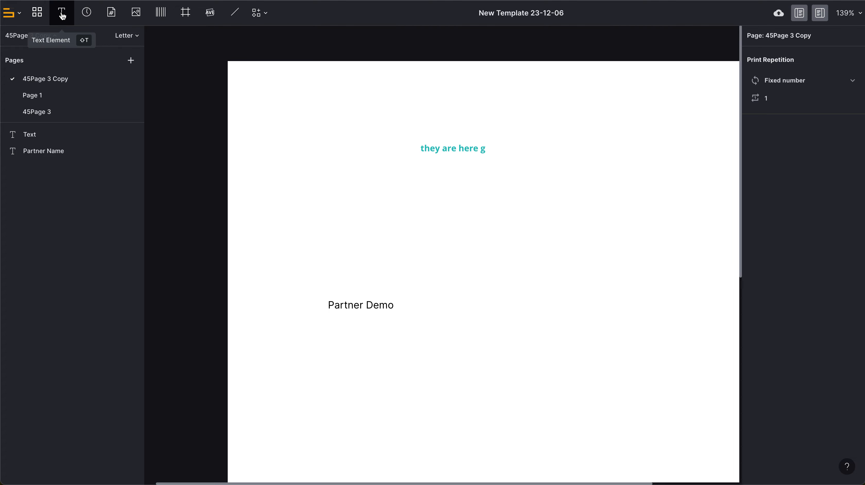
{"action": "left_click", "coordinate": [62, 15]}
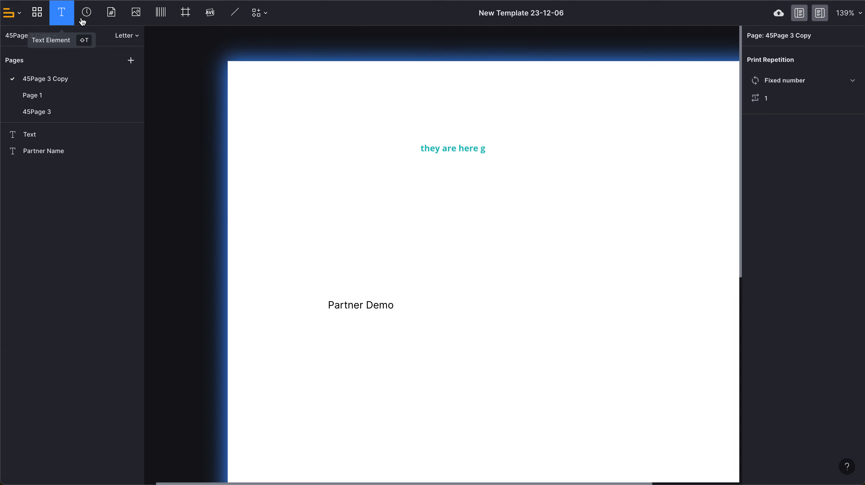
{"action": "left_click", "coordinate": [318, 175]}
{"action": "left_click", "coordinate": [270, 152]}
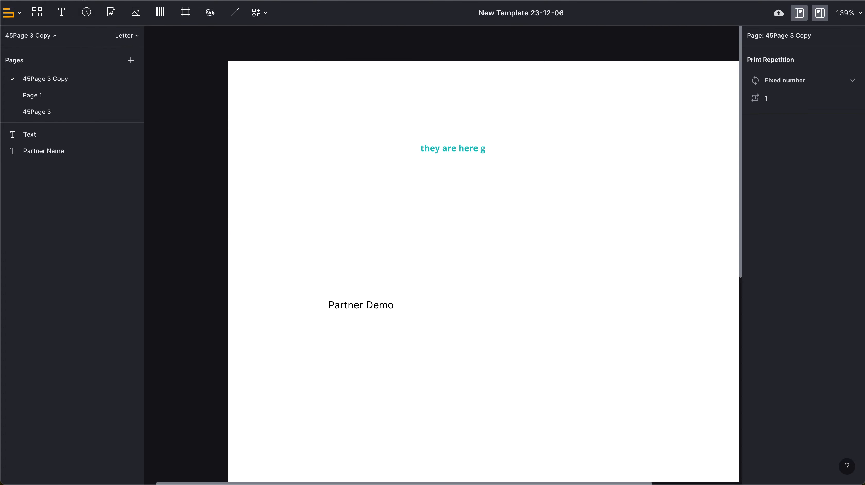
Add a time element on the page below the teal text, about 183 px wide.
{"action": "left_click", "coordinate": [87, 13]}
{"action": "left_click", "coordinate": [322, 197]}
{"action": "left_click_drag", "start_coordinate": [353, 228], "coordinate": [453, 218]}
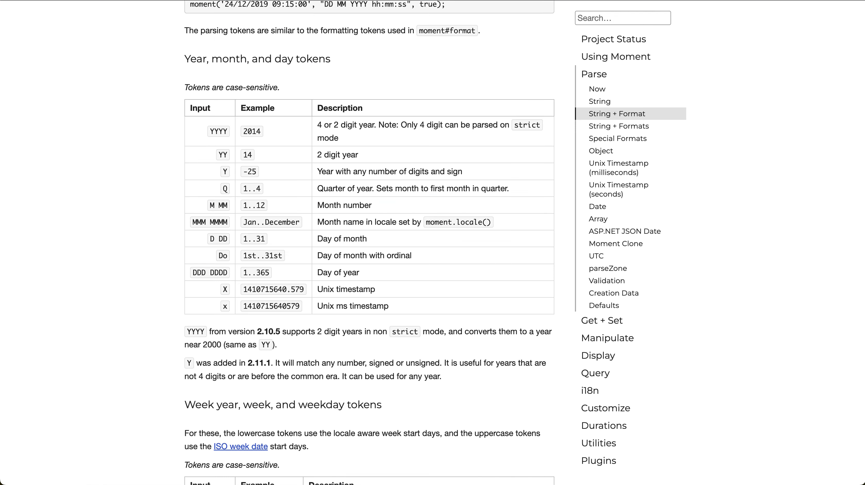
Examine the Moment.js year, month and day format tokens in the parsing documentation.
{"action": "scroll", "coordinate": [344, 144], "scroll_direction": "up", "scroll_amount": 3}
{"action": "scroll", "coordinate": [344, 144], "scroll_direction": "down", "scroll_amount": 2}
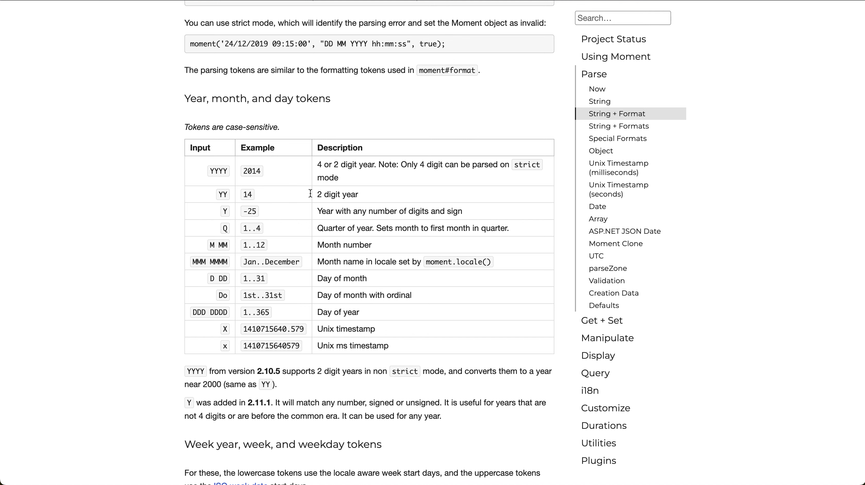
{"action": "double_click", "coordinate": [242, 172]}
{"action": "left_click_drag", "start_coordinate": [208, 176], "coordinate": [230, 172]}
{"action": "double_click", "coordinate": [222, 194]}
{"action": "left_click", "coordinate": [289, 191]}
{"action": "left_click", "coordinate": [246, 194]}
{"action": "left_click", "coordinate": [212, 245]}
{"action": "left_click", "coordinate": [217, 246]}
{"action": "left_click", "coordinate": [227, 246]}
{"action": "left_click_drag", "start_coordinate": [242, 245], "coordinate": [285, 249]}
{"action": "left_click", "coordinate": [285, 249]}
{"action": "left_click_drag", "start_coordinate": [265, 259], "coordinate": [312, 263]}
{"action": "left_click", "coordinate": [311, 263]}
{"action": "left_click", "coordinate": [194, 265]}
{"action": "left_click_drag", "start_coordinate": [195, 264], "coordinate": [227, 263]}
{"action": "left_click", "coordinate": [227, 262]}
{"action": "left_click", "coordinate": [234, 281]}
Scroll through the documentation to review the week, locale and hour, minute, second tokens.
{"action": "scroll", "coordinate": [264, 338], "scroll_direction": "down", "scroll_amount": 2}
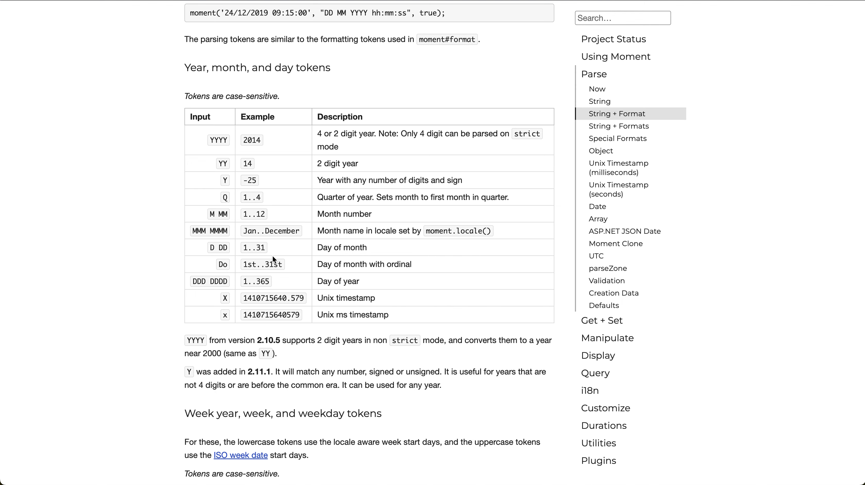
{"action": "scroll", "coordinate": [284, 251], "scroll_direction": "down", "scroll_amount": 10}
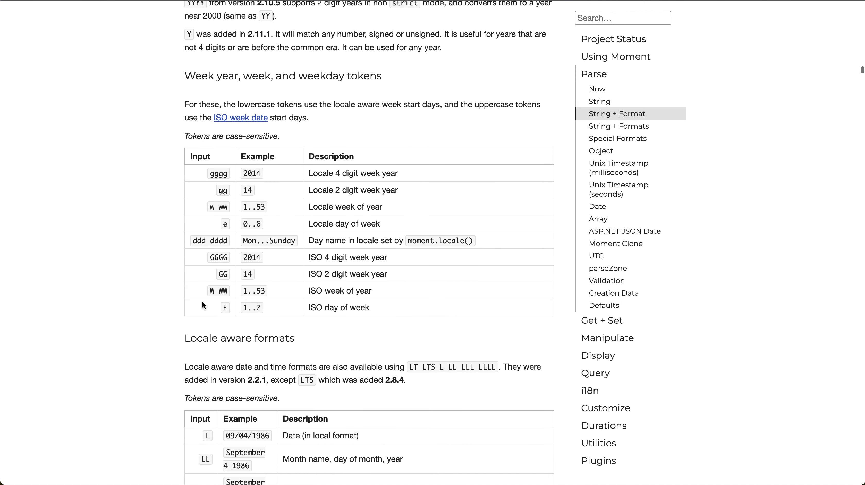
{"action": "scroll", "coordinate": [264, 267], "scroll_direction": "down", "scroll_amount": 3}
{"action": "scroll", "coordinate": [264, 266], "scroll_direction": "down", "scroll_amount": 3}
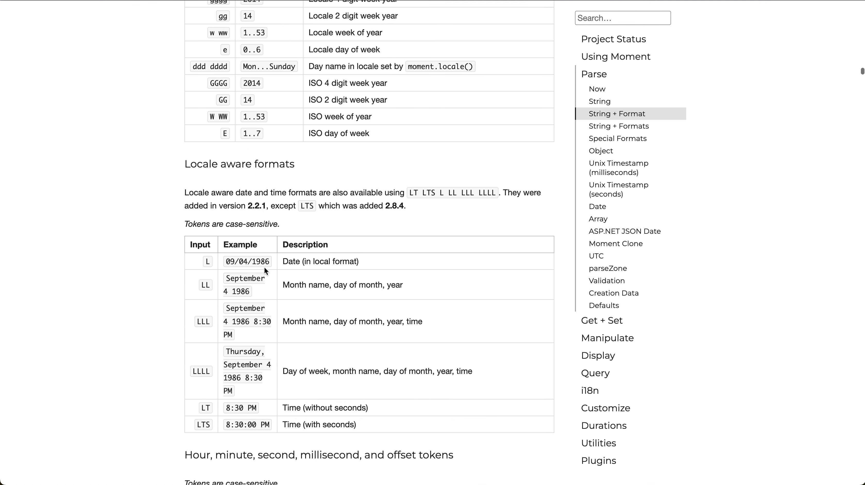
{"action": "scroll", "coordinate": [265, 267], "scroll_direction": "up", "scroll_amount": 7}
{"action": "scroll", "coordinate": [264, 267], "scroll_direction": "up", "scroll_amount": 6}
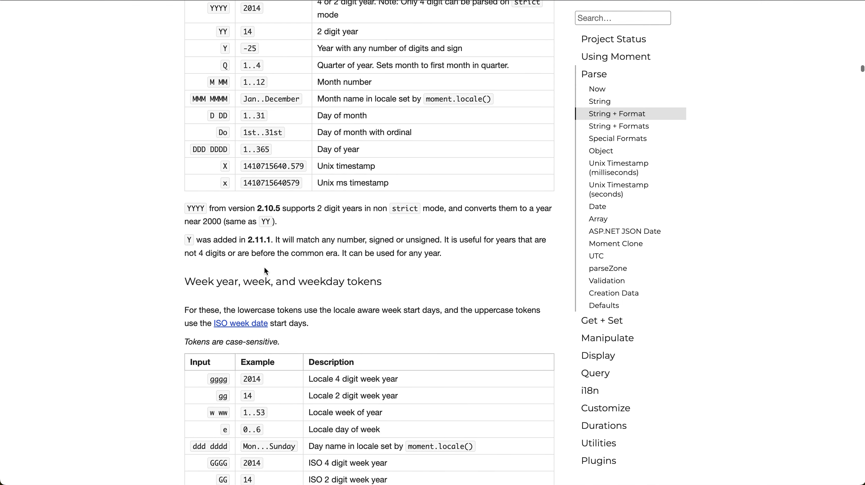
{"action": "scroll", "coordinate": [265, 267], "scroll_direction": "down", "scroll_amount": 1}
{"action": "scroll", "coordinate": [265, 269], "scroll_direction": "down", "scroll_amount": 10}
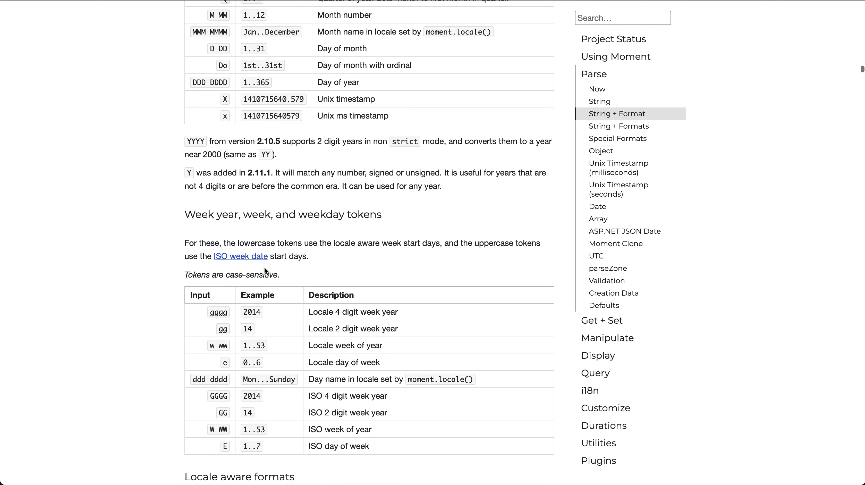
{"action": "scroll", "coordinate": [264, 267], "scroll_direction": "down", "scroll_amount": 9}
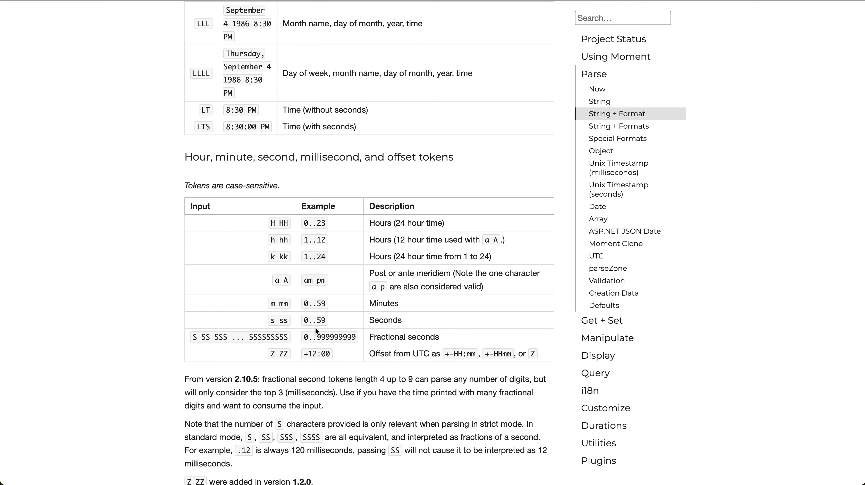
Set the time element's format to DD hh:mm:ss.
{"action": "key", "text": "ctrl+Tab"}
{"action": "triple_click", "coordinate": [776, 354]}
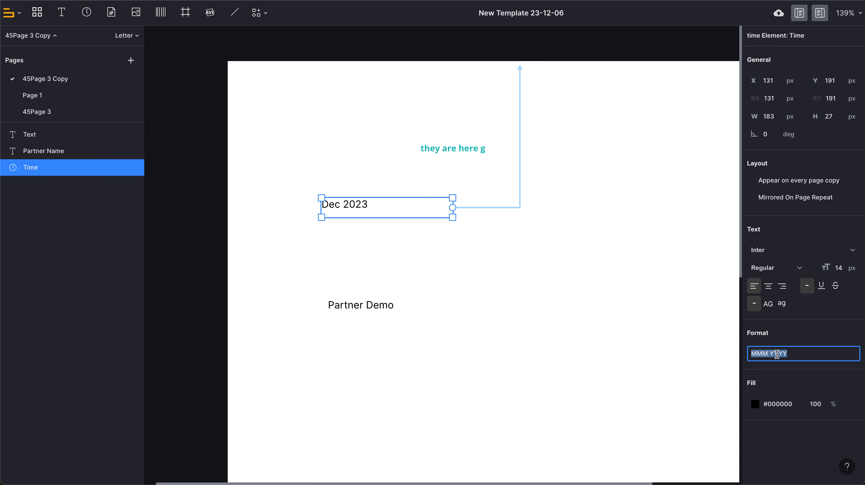
{"action": "type", "text": "DDD"}
{"action": "type", "text": "D"}
{"action": "key", "text": "BackSpace"}
{"action": "key", "text": "BackSpace"}
{"action": "key", "text": "BackSpace"}
{"action": "type", "text": "D hh:mm:ss"}
{"action": "left_click", "coordinate": [821, 341]}
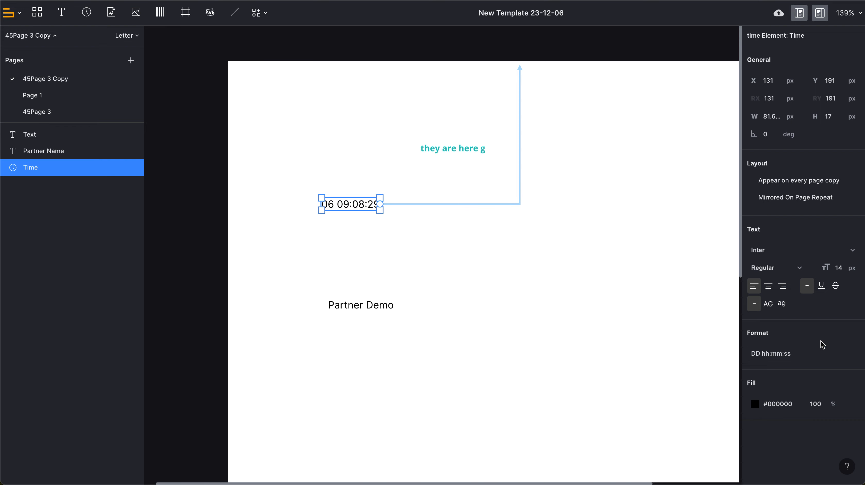
Change the hour tokens in the time format to HH for 24-hour time.
{"action": "left_click", "coordinate": [762, 355]}
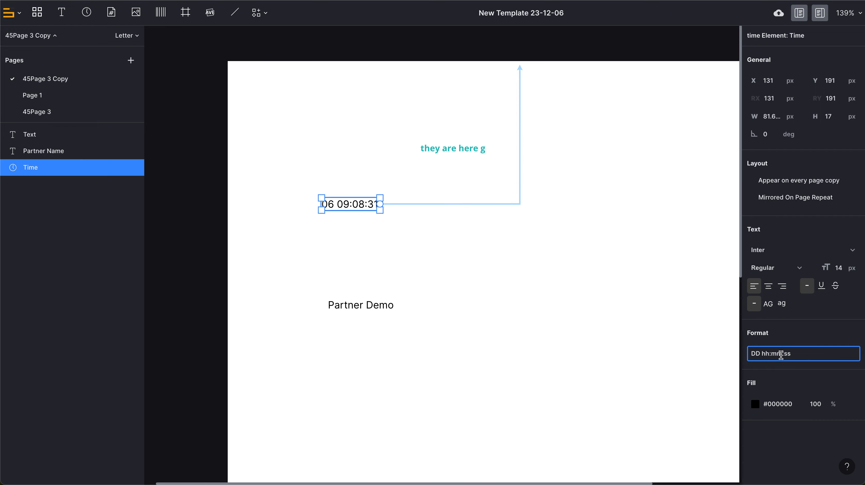
{"action": "left_click_drag", "start_coordinate": [770, 355], "coordinate": [761, 355]}
{"action": "type", "text": "HH"}
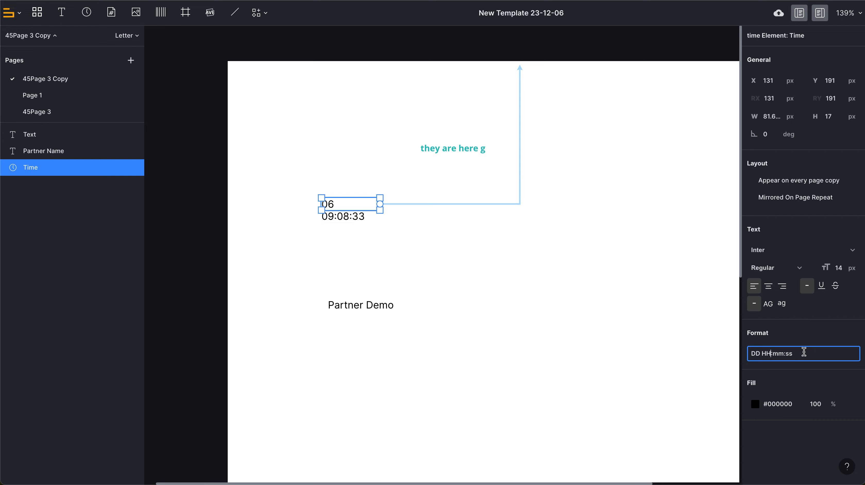
{"action": "left_click", "coordinate": [803, 354]}
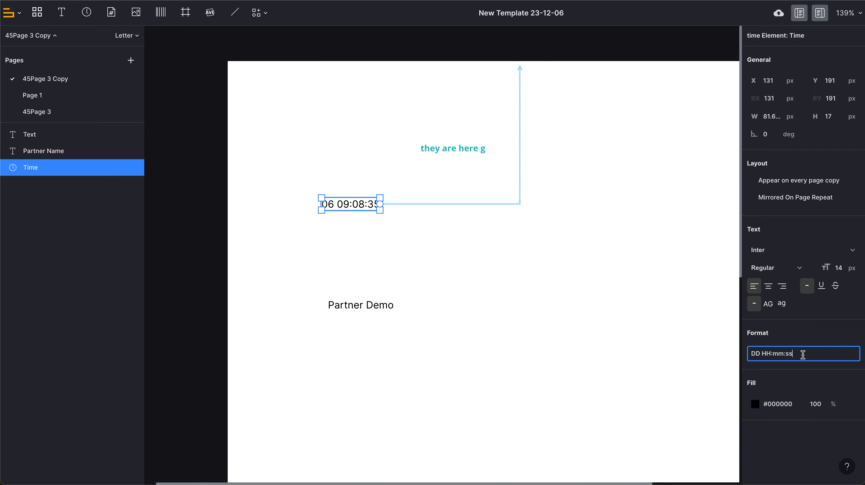
{"action": "left_click", "coordinate": [586, 312]}
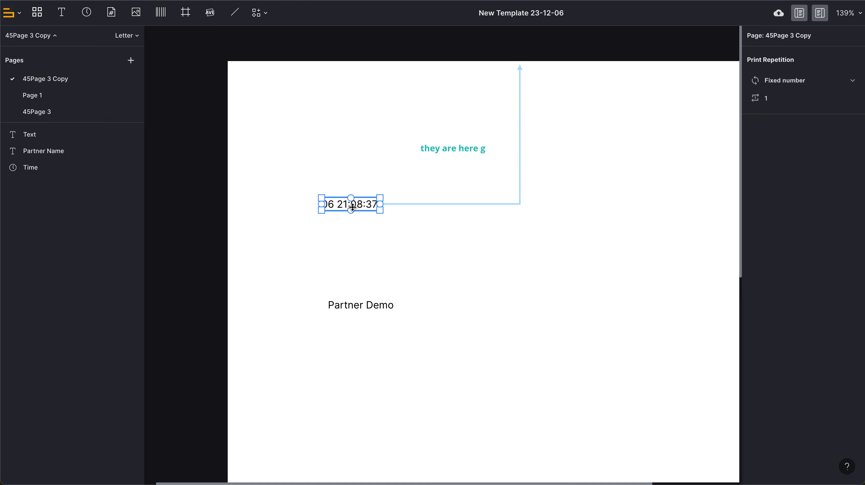
Move the time element down to about X 123, Y 252 px.
{"action": "left_click_drag", "start_coordinate": [363, 213], "coordinate": [402, 265]}
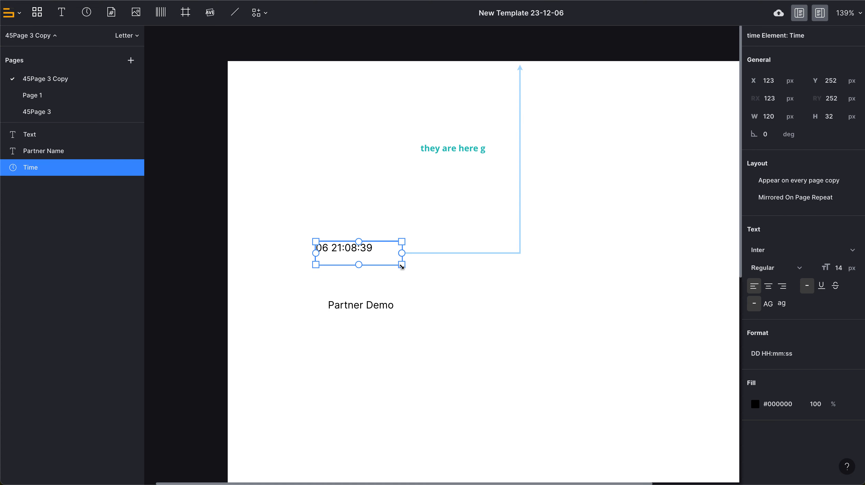
{"action": "left_click", "coordinate": [312, 261]}
{"action": "left_click", "coordinate": [338, 257]}
Insert the literal text [time] between the day and hour tokens in the time format.
{"action": "left_click", "coordinate": [784, 354]}
{"action": "key", "text": "Left"}
{"action": "key", "text": "Left"}
{"action": "key", "text": "Left"}
{"action": "key", "text": "Left"}
{"action": "key", "text": "Left"}
{"action": "key", "text": "Left"}
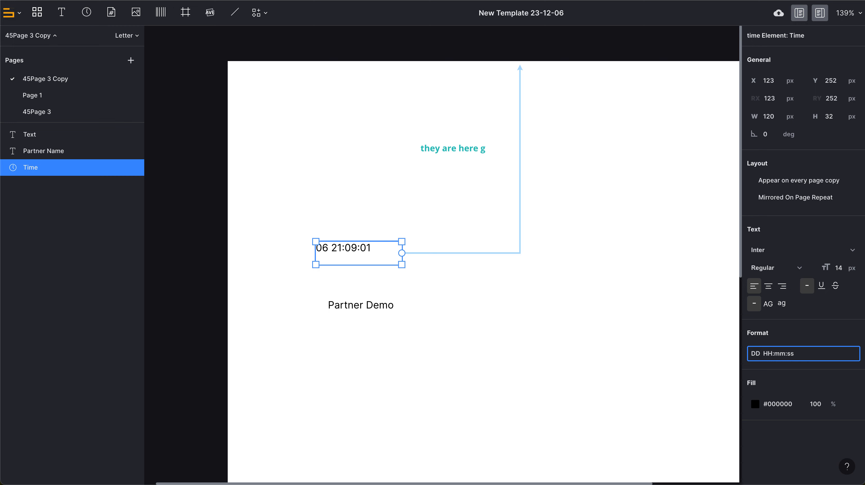
{"action": "type", "text": "[time"}
{"action": "key", "text": "Left"}
{"action": "key", "text": "Left"}
{"action": "key", "text": "Left"}
{"action": "key", "text": "Left"}
{"action": "left_click", "coordinate": [761, 352]}
{"action": "left_click_drag", "start_coordinate": [761, 352], "coordinate": [829, 352]}
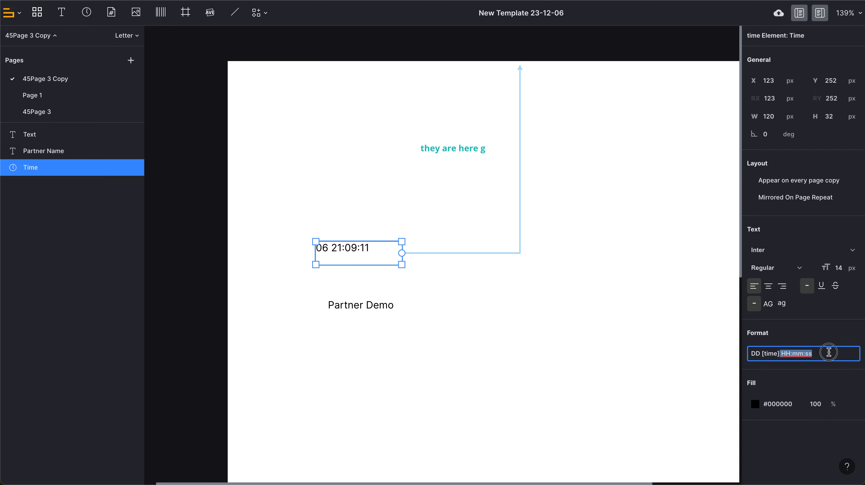
{"action": "left_click", "coordinate": [589, 311]}
Replace the bracketed literal in the time format with Bizkeytech.
{"action": "left_click", "coordinate": [348, 243]}
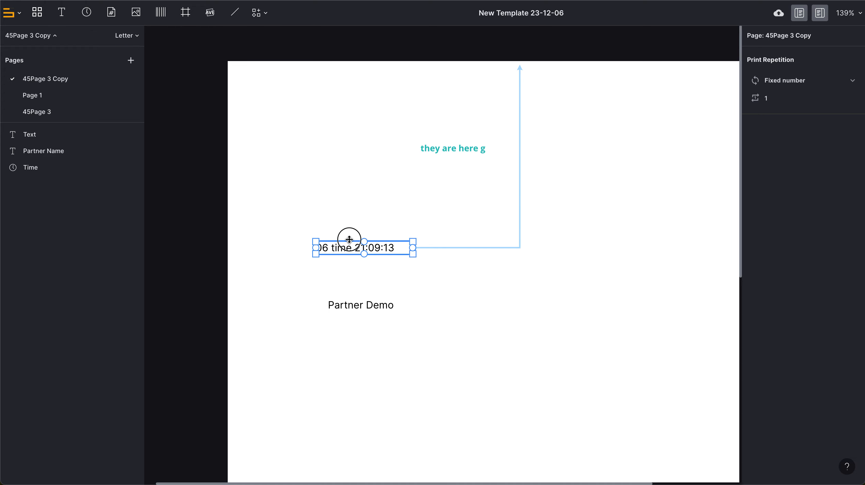
{"action": "double_click", "coordinate": [766, 355]}
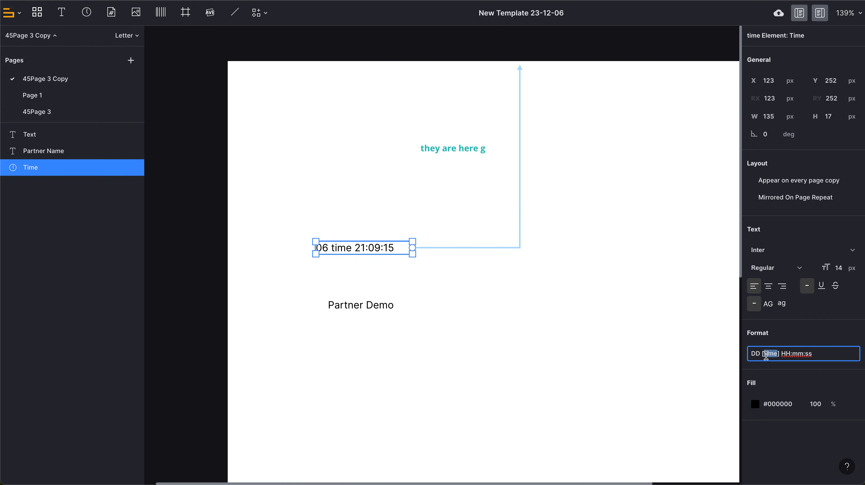
{"action": "type", "text": "Bizkeytech"}
{"action": "left_click", "coordinate": [648, 330]}
{"action": "left_click", "coordinate": [375, 241]}
{"action": "left_click", "coordinate": [698, 352]}
{"action": "left_click", "coordinate": [429, 251]}
{"action": "left_click", "coordinate": [688, 354]}
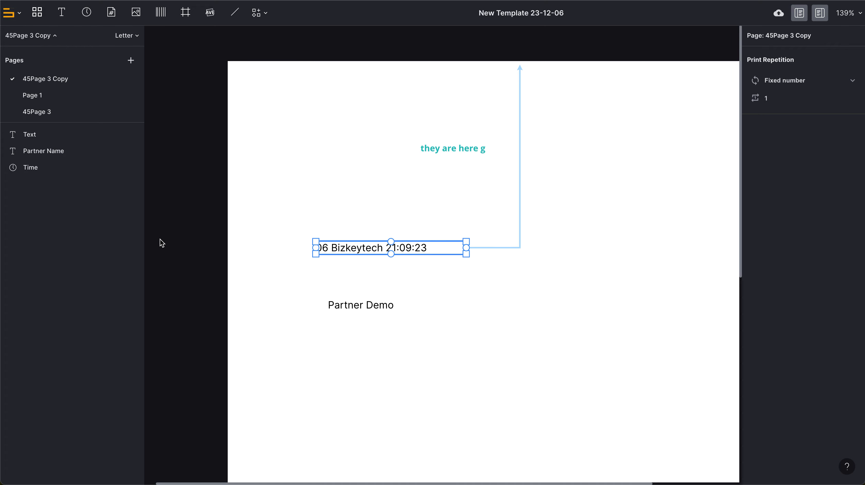
{"action": "left_click", "coordinate": [52, 170]}
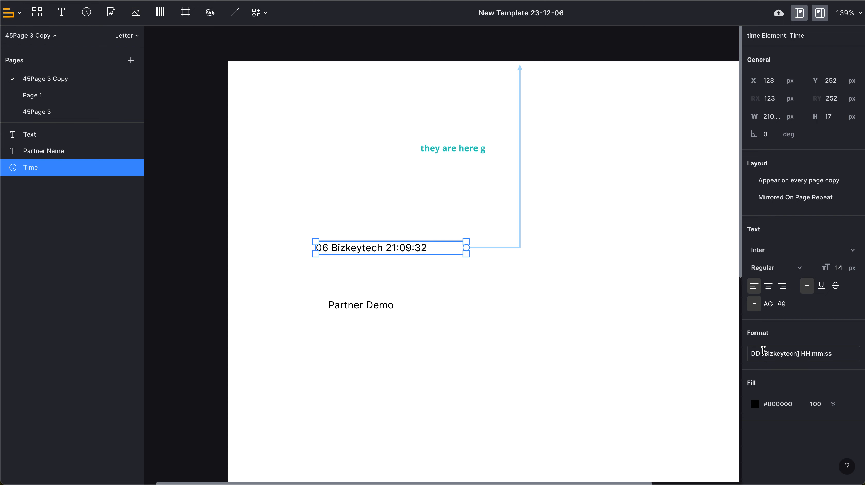
{"action": "left_click", "coordinate": [729, 469]}
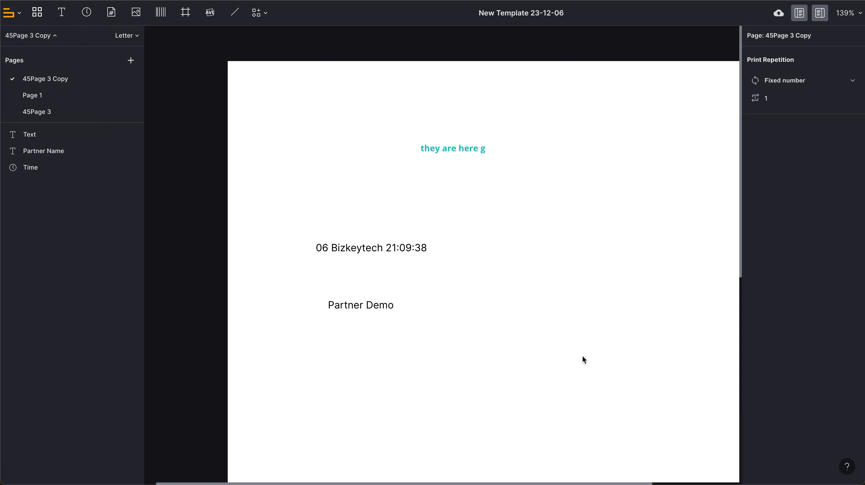
{"action": "left_click", "coordinate": [231, 89]}
Add a page info element to the right of Partner Demo, about 108 by 41 px.
{"action": "left_click", "coordinate": [111, 17]}
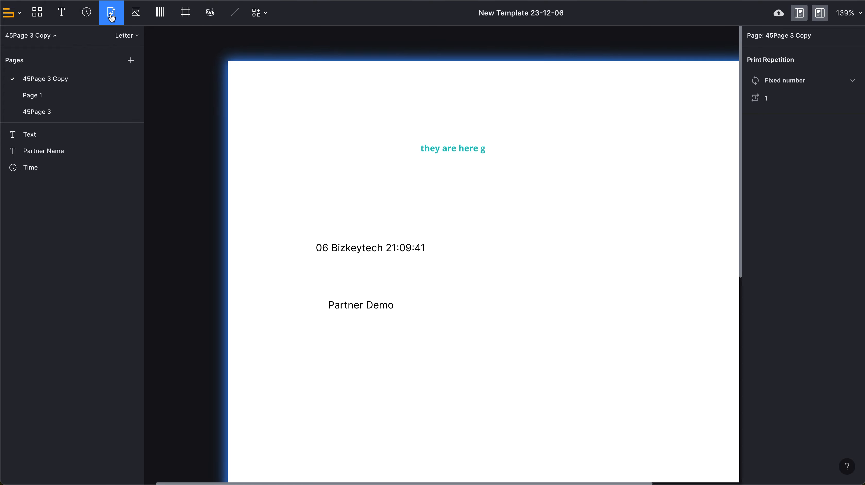
{"action": "left_click", "coordinate": [477, 314]}
{"action": "left_click_drag", "start_coordinate": [504, 342], "coordinate": [554, 341]}
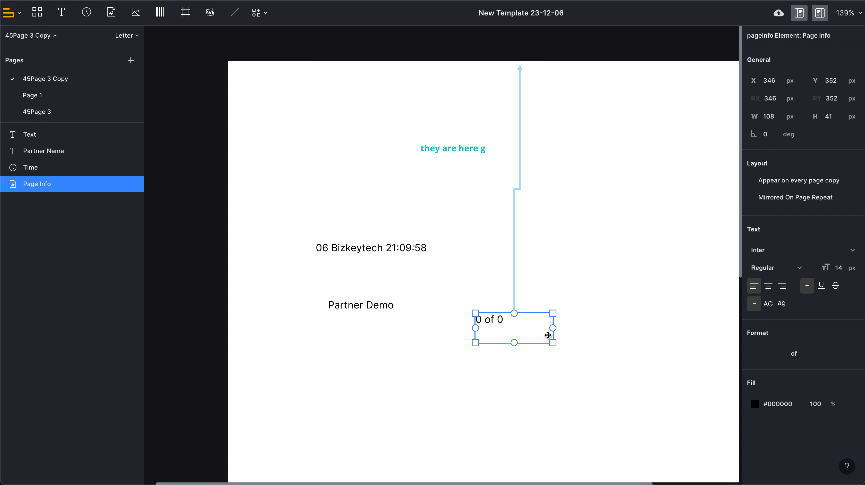
Set the page info format texts to page, out of and pages.
{"action": "left_click", "coordinate": [775, 354]}
{"action": "left_click", "coordinate": [784, 352]}
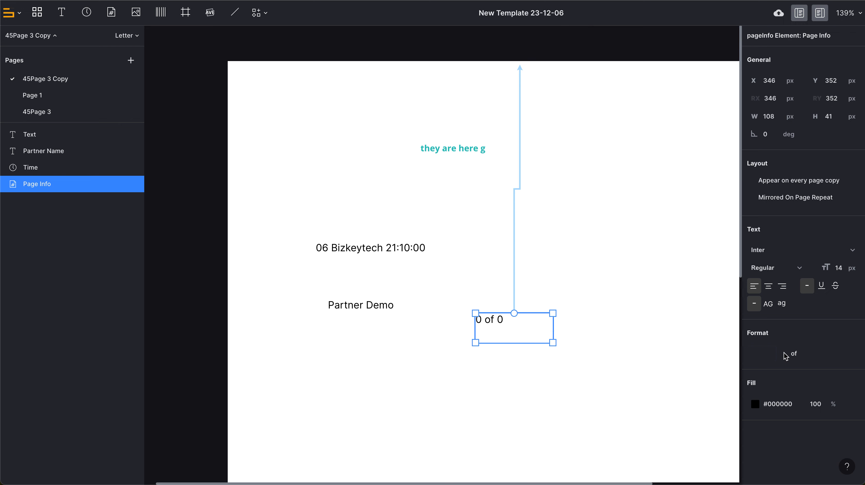
{"action": "left_click", "coordinate": [830, 354]}
{"action": "left_click", "coordinate": [757, 353]}
{"action": "type", "text": "ps"}
{"action": "key", "text": "BackSpace"}
{"action": "type", "text": "age"}
{"action": "key", "text": "Tab"}
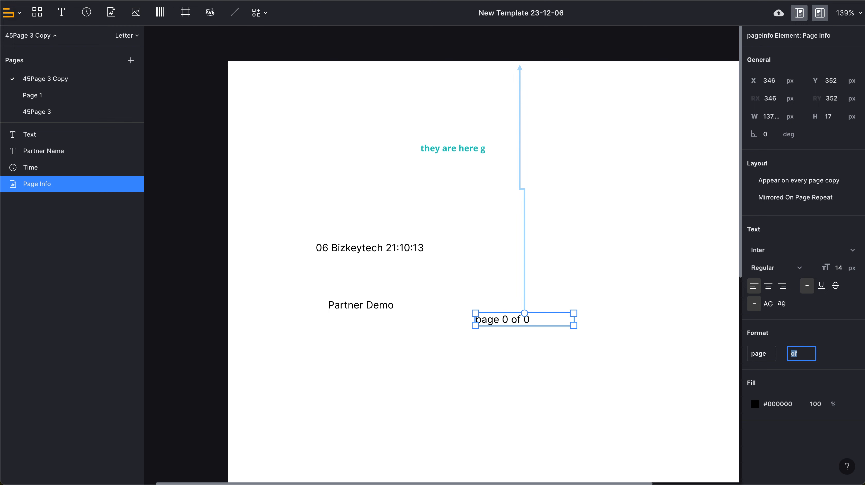
{"action": "type", "text": "out f"}
{"action": "type", "text": "f"}
{"action": "key", "text": "Tab"}
{"action": "type", "text": "pages"}
{"action": "key", "text": "Return"}
Adjust the page info box's width to about 172 px.
{"action": "left_click", "coordinate": [622, 365]}
{"action": "left_click", "coordinate": [593, 320]}
{"action": "left_click_drag", "start_coordinate": [623, 330], "coordinate": [599, 331]}
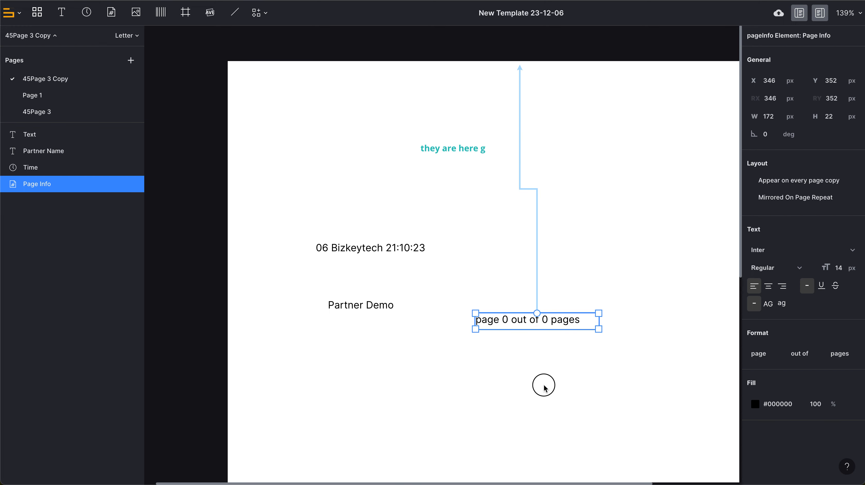
{"action": "left_click", "coordinate": [544, 388]}
Change the page info format's middle text to /.
{"action": "left_click", "coordinate": [541, 322]}
{"action": "left_click", "coordinate": [772, 358]}
{"action": "key", "text": "BackSpace"}
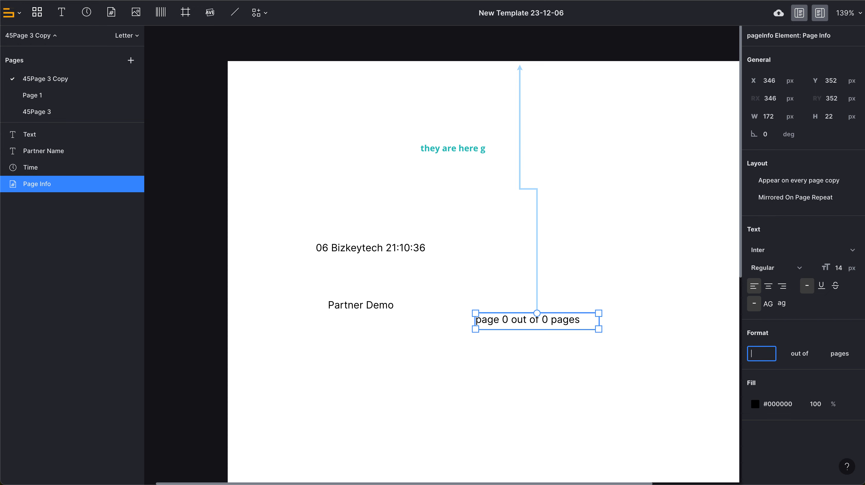
{"action": "type", "text": "page"}
{"action": "key", "text": "Tab"}
{"action": "type", "text": "/"}
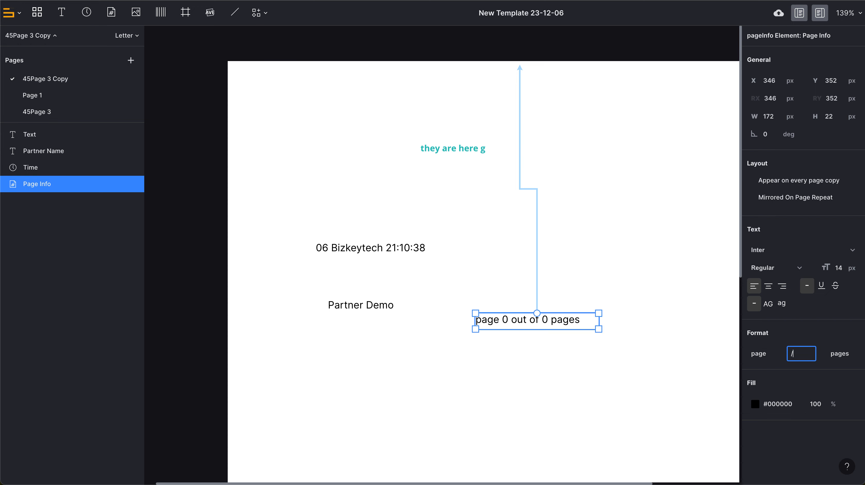
{"action": "key", "text": "Tab"}
{"action": "key", "text": "BackSpace"}
{"action": "left_click", "coordinate": [623, 354]}
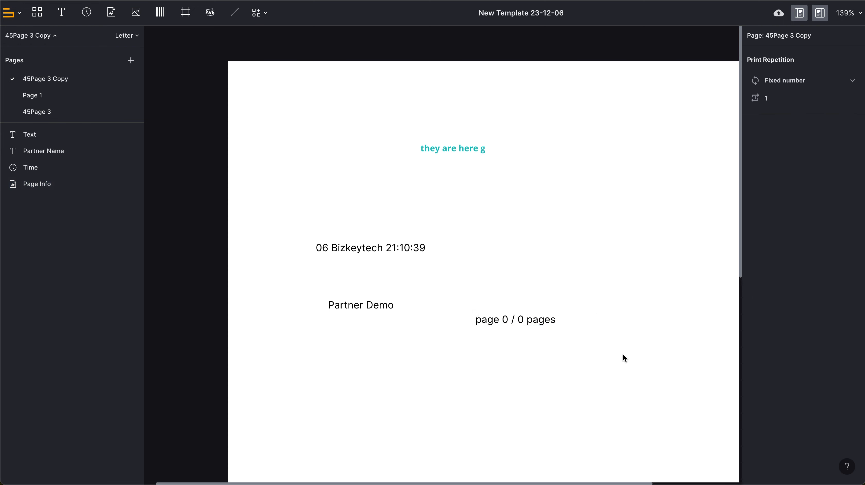
Clear the page and pages texts from the page info format, leaving only /.
{"action": "left_click", "coordinate": [549, 317]}
{"action": "left_click", "coordinate": [758, 353]}
{"action": "key", "text": "BackSpace"}
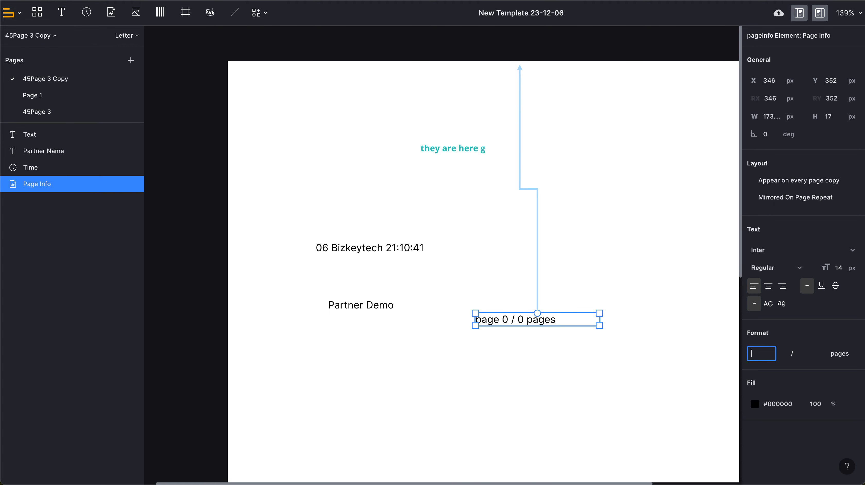
{"action": "key", "text": "Tab"}
{"action": "key", "text": "BackSpace"}
{"action": "left_click", "coordinate": [818, 370]}
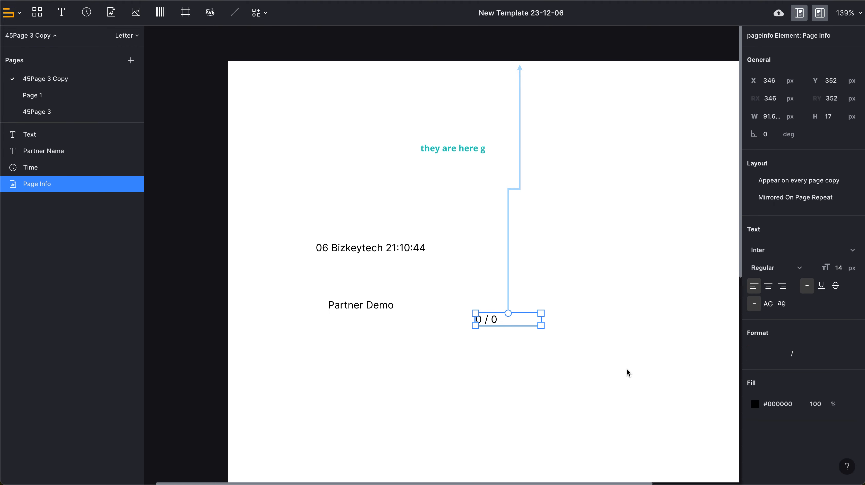
{"action": "left_click", "coordinate": [626, 369]}
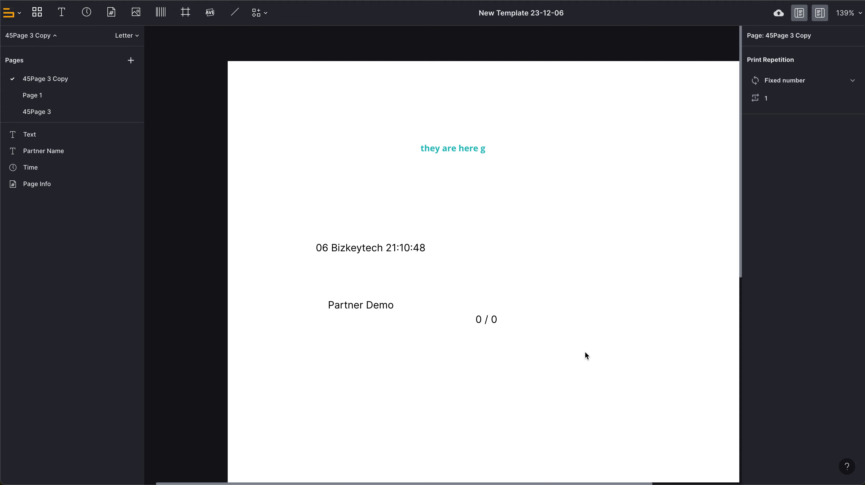
{"action": "left_click", "coordinate": [501, 320]}
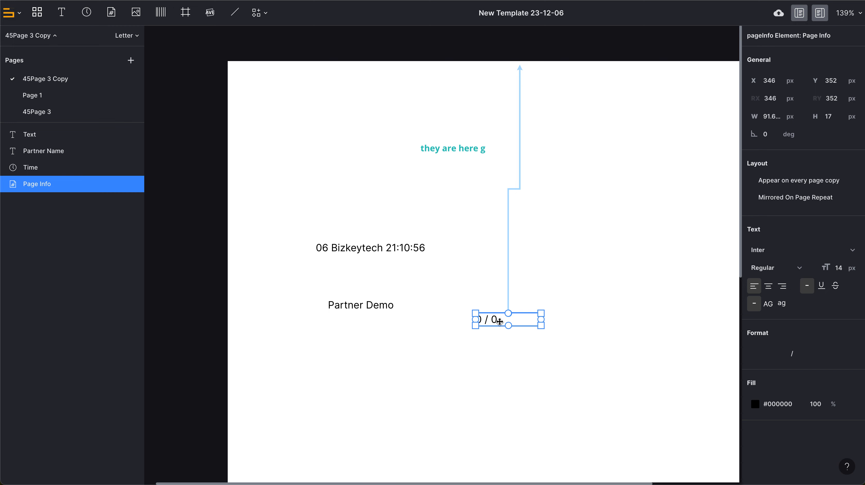
{"action": "left_click", "coordinate": [477, 347]}
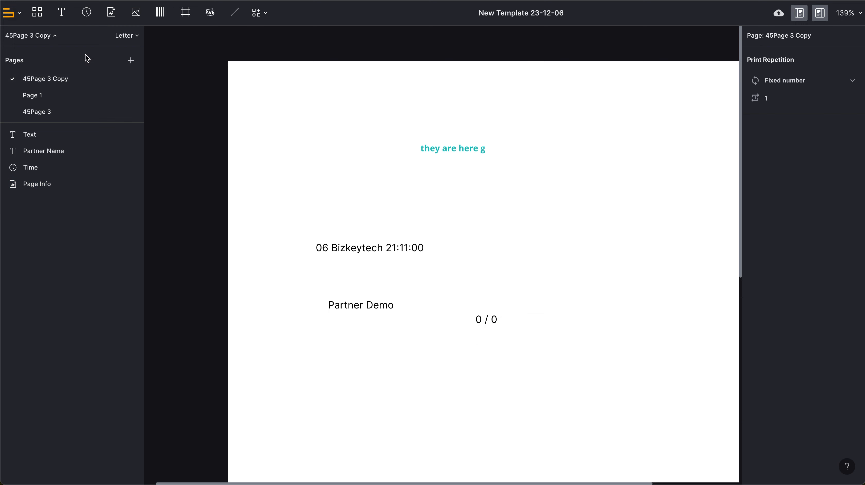